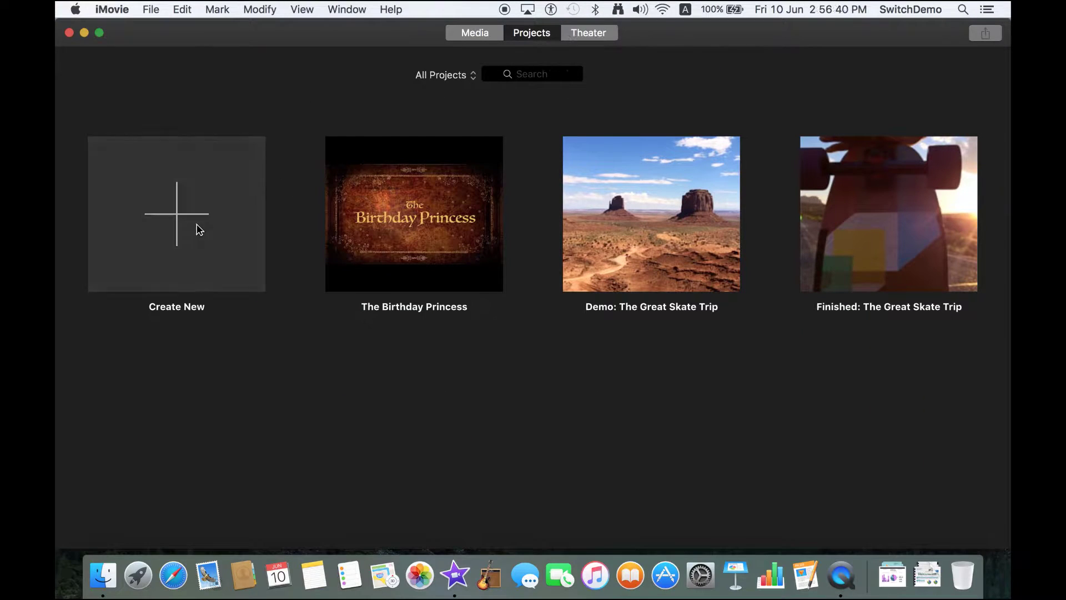
- Open the Create New popover in the Projects view to choose between Movie and Trailer
left_click(197, 231)
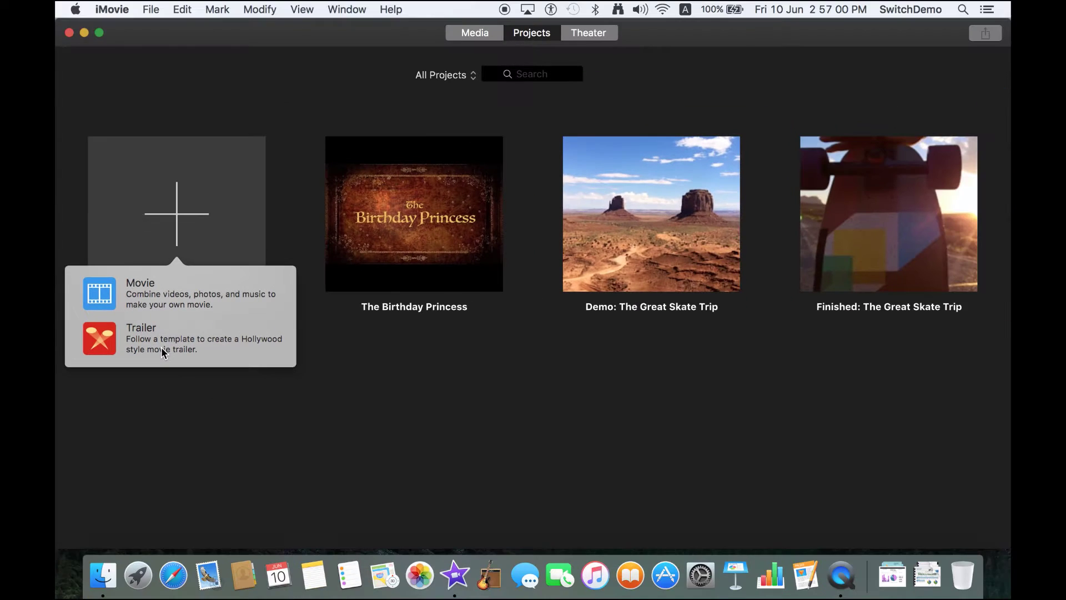
- Start a plain movie, opening the empty My Movie project with the Photos Library's 2013 and 2014 collections
left_click(154, 293)
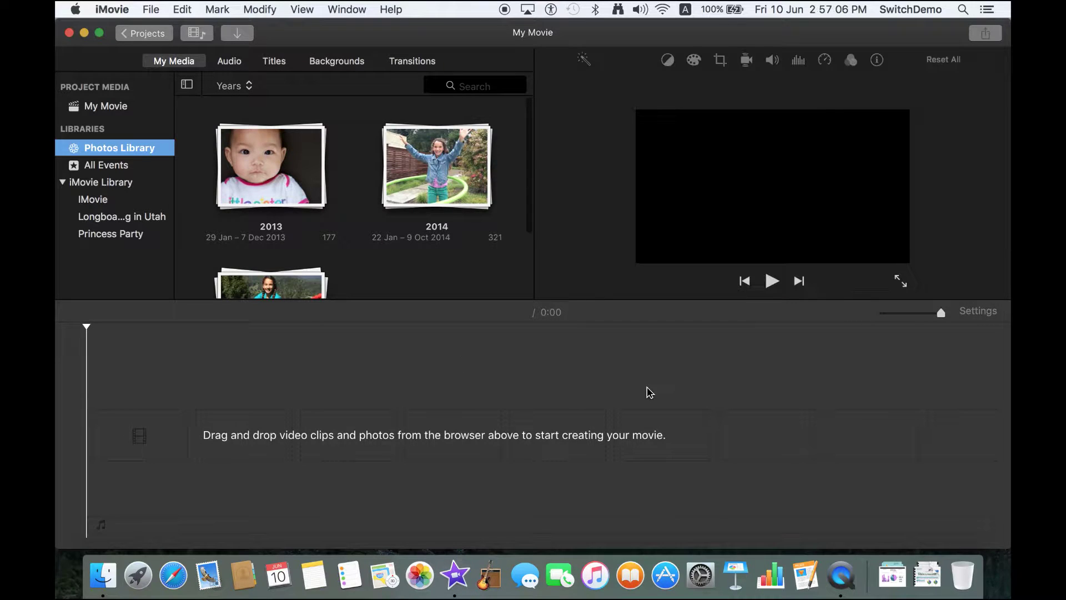
left_click(650, 393)
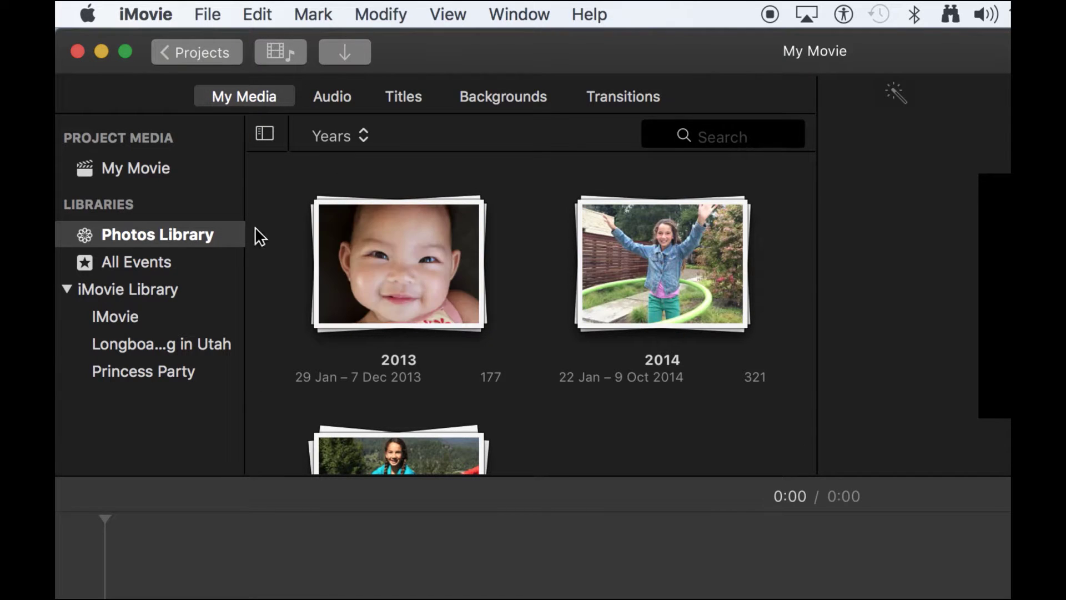
- Browse the iTunes songs under Audio, then the Standard, Expand, Focus and Reveal title styles
left_click(261, 99)
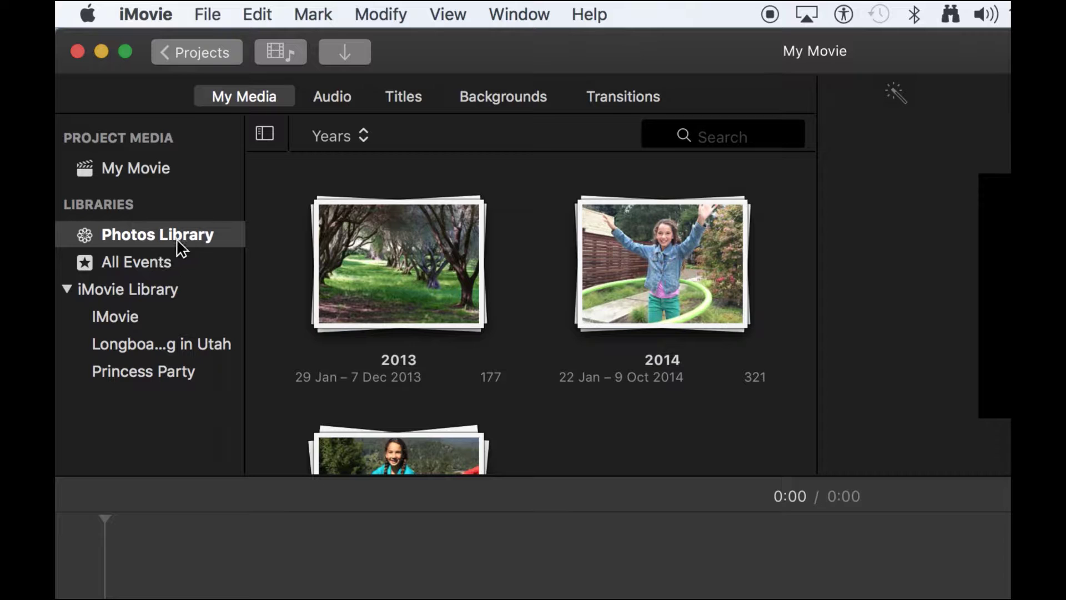
left_click(344, 100)
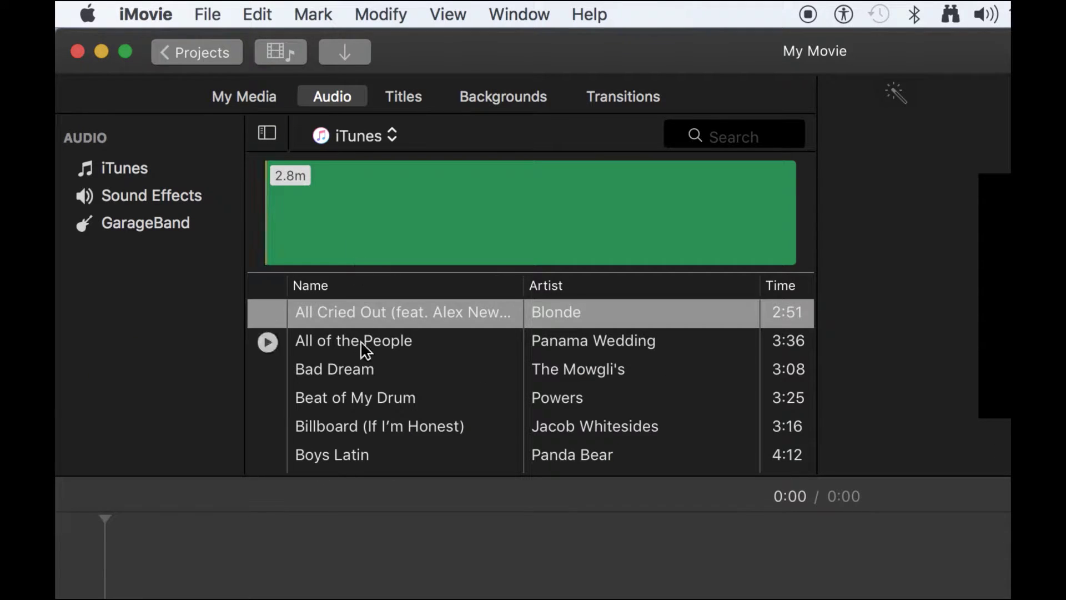
scroll(357, 378, "down", 3)
scroll(357, 377, "down", 2)
scroll(357, 378, "up", 5)
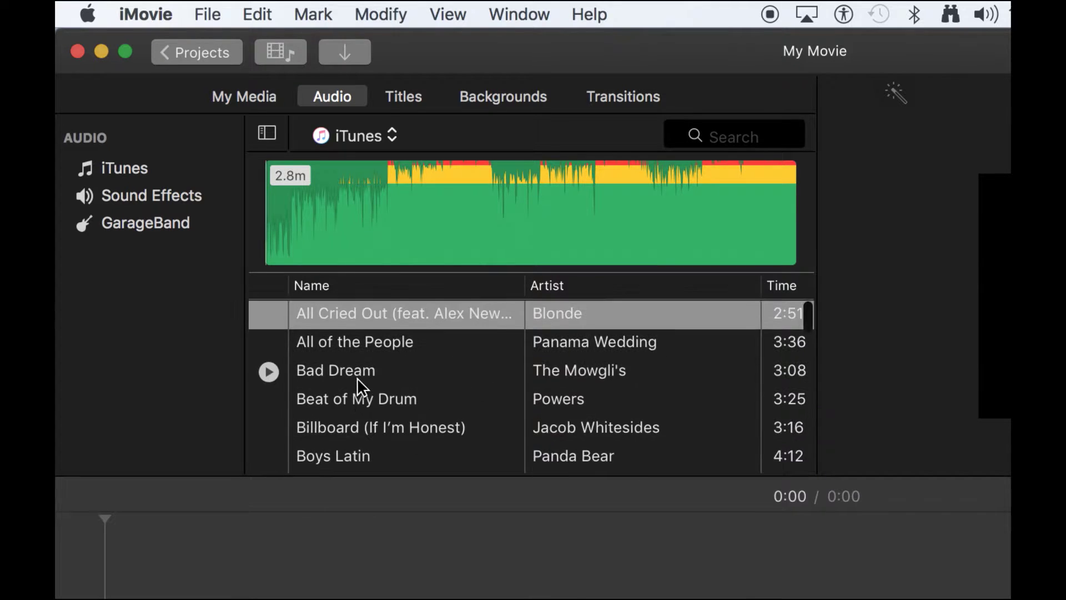
scroll(357, 377, "down", 5)
scroll(358, 377, "up", 4)
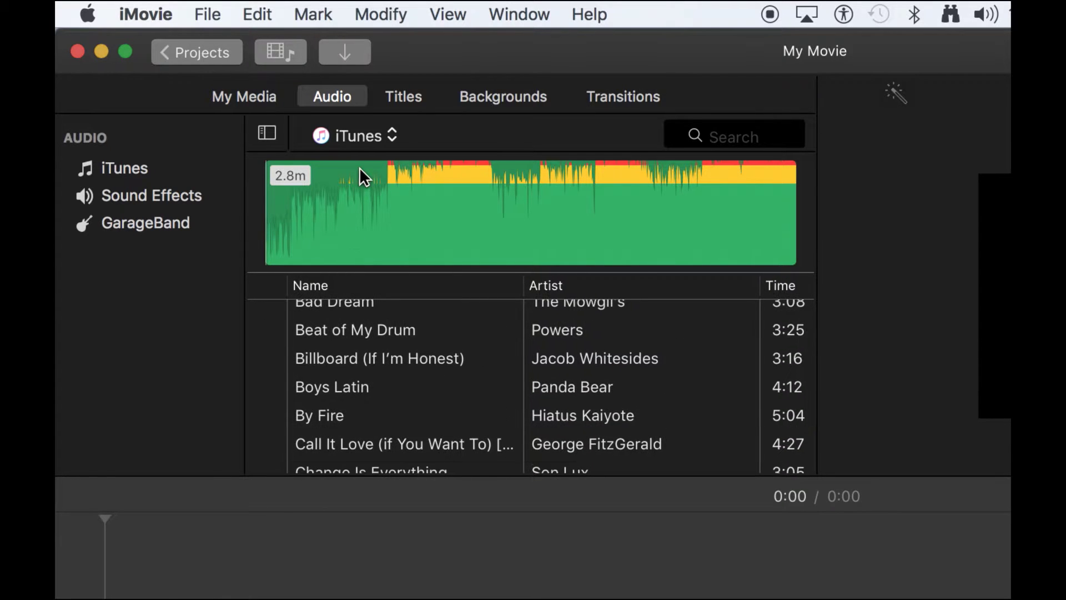
left_click(419, 102)
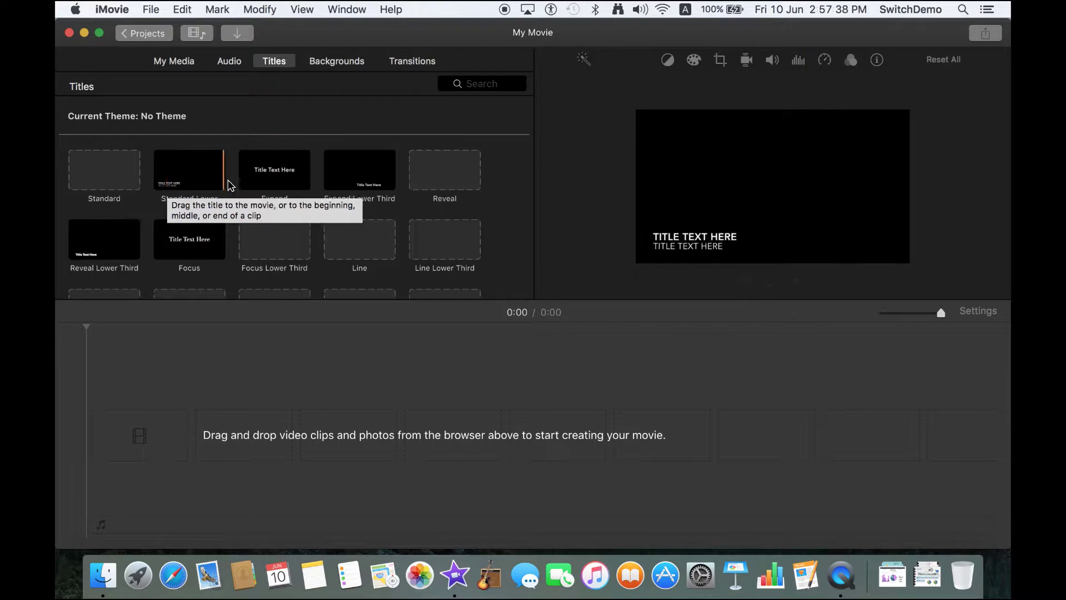
- View the globe and map backgrounds and the transitions, then return to the Photos Library media
left_click(345, 68)
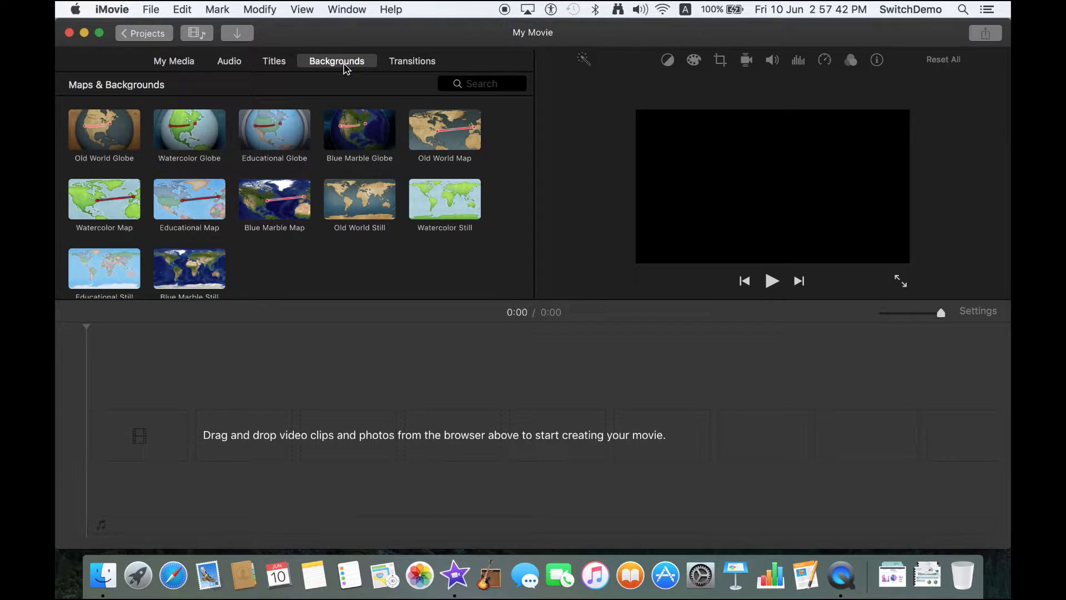
left_click(409, 66)
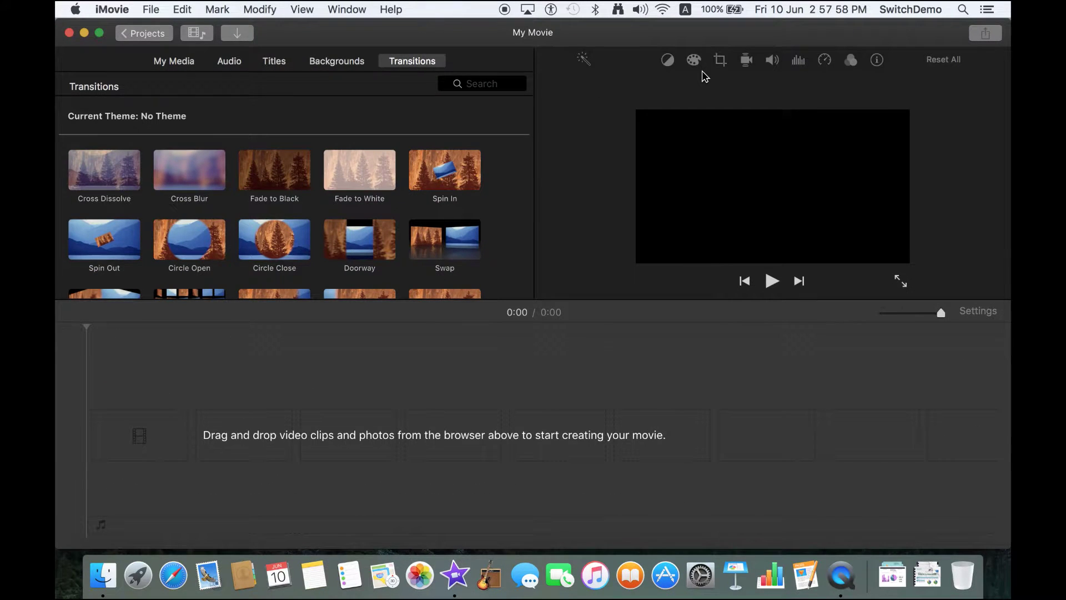
left_click(172, 64)
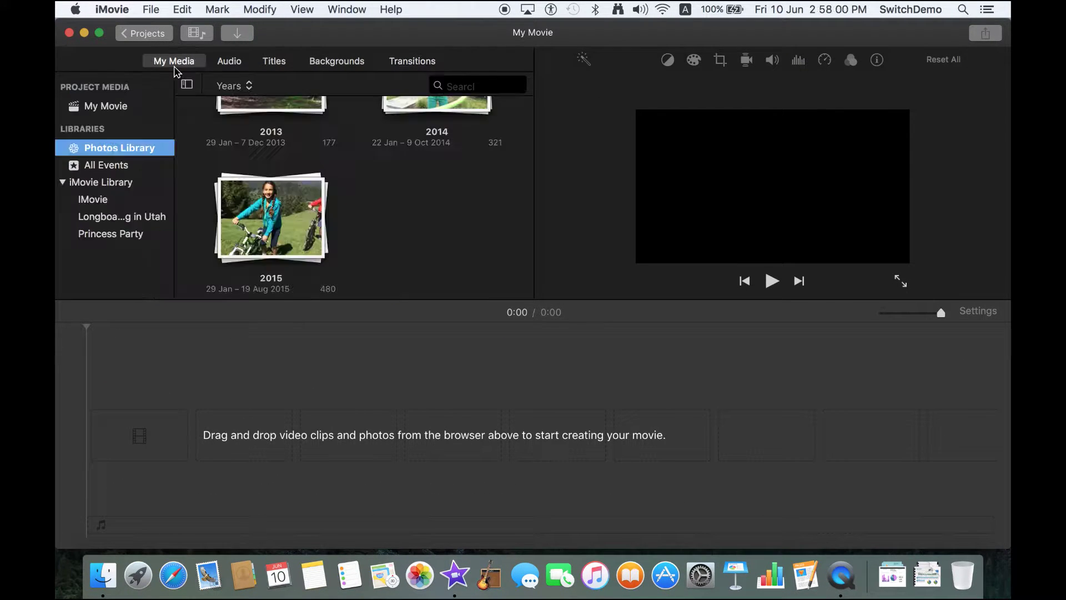
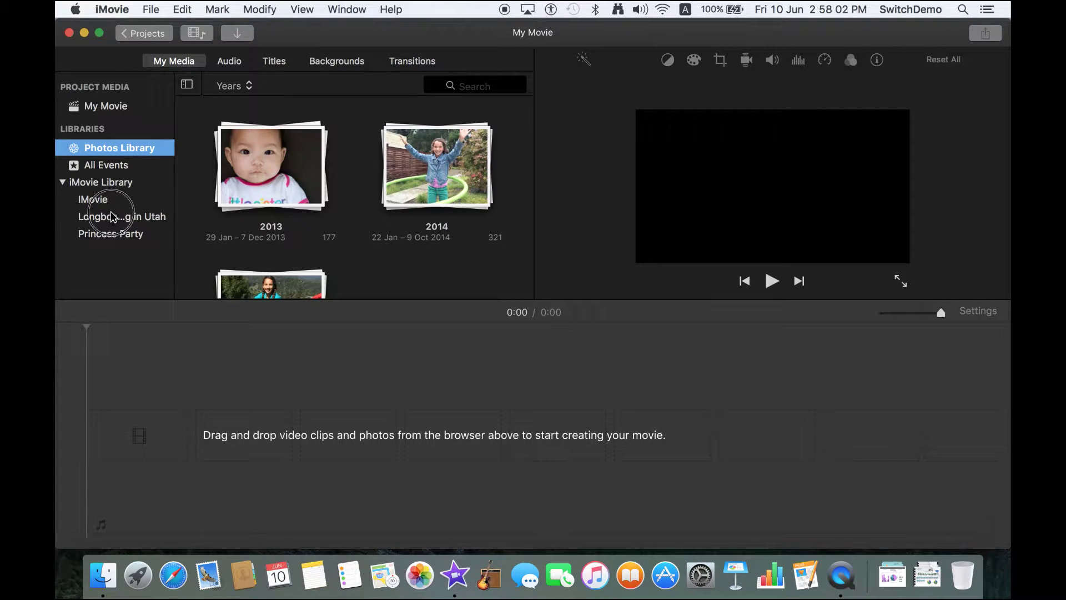
- Show the clips of the Longboarding in Utah event from the iMovie library
left_click(112, 217)
left_click(110, 202)
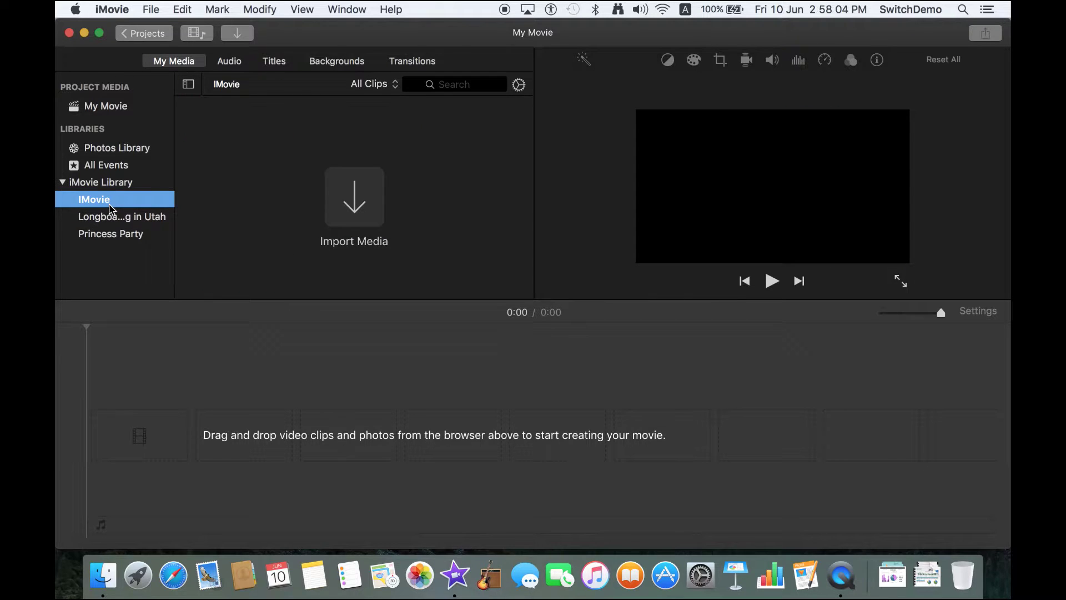
left_click(112, 218)
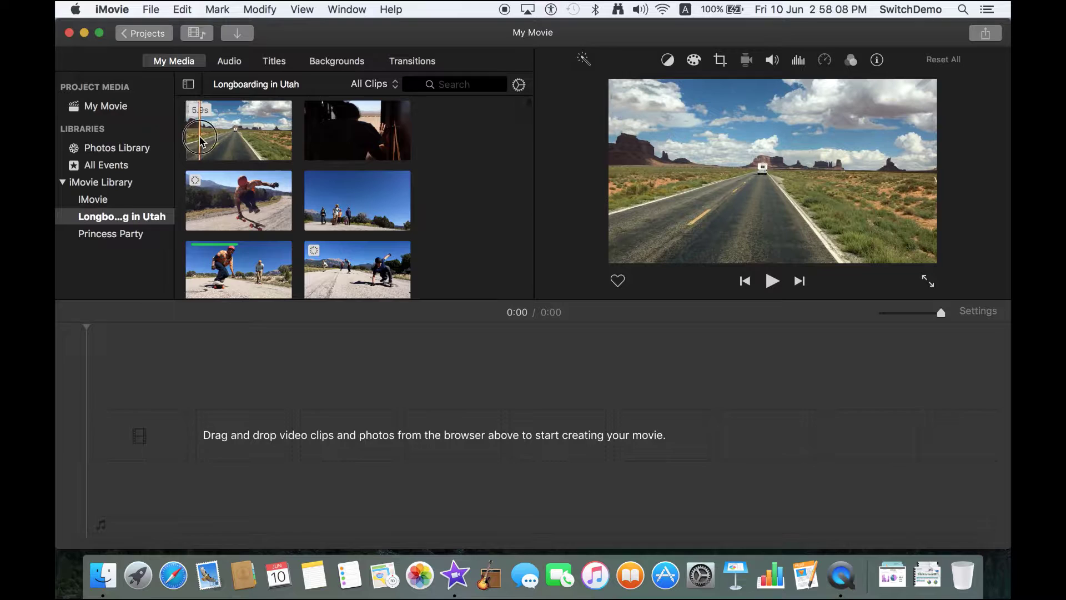
- Drag the first desert road clip into the empty timeline
mouse_move(218, 142)
left_mouse_down()
mouse_move(234, 141)
mouse_move(175, 427)
left_mouse_up()
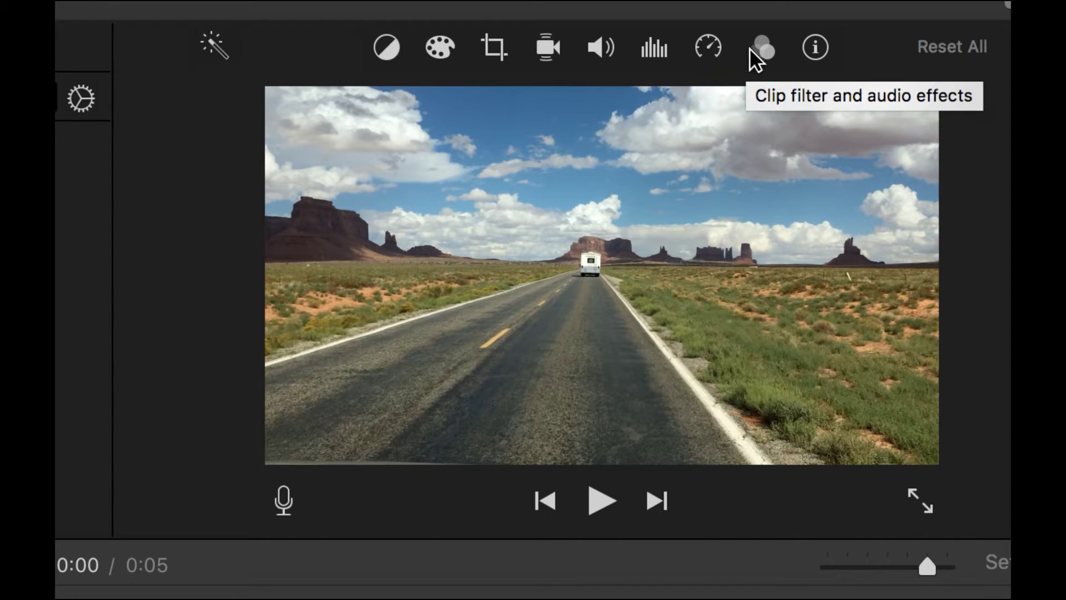
- Show the road clip's name and duration, then its colour-correction options
left_click(816, 51)
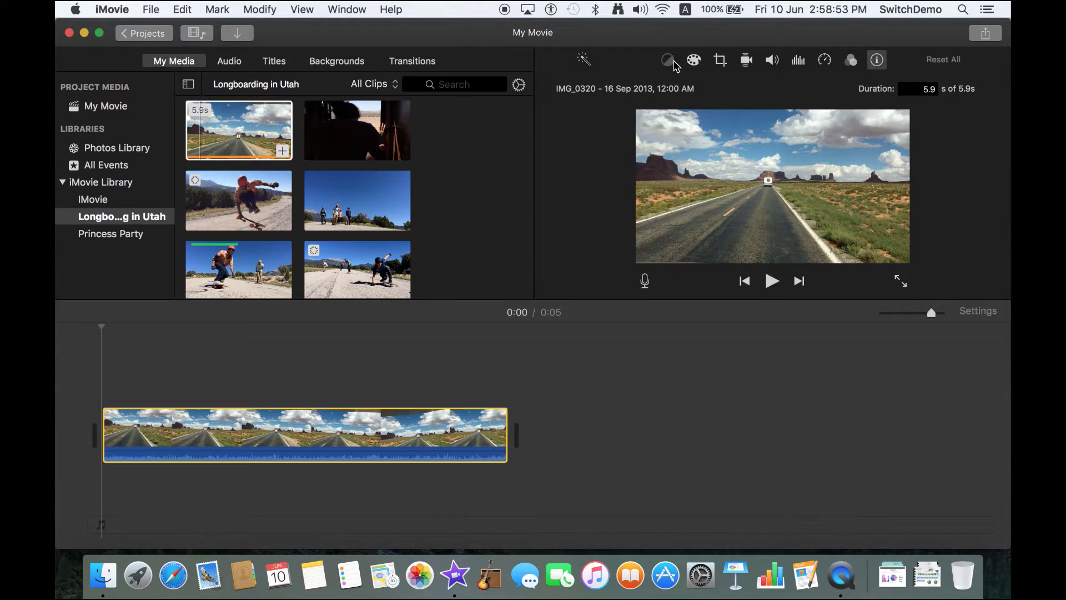
left_click(669, 61)
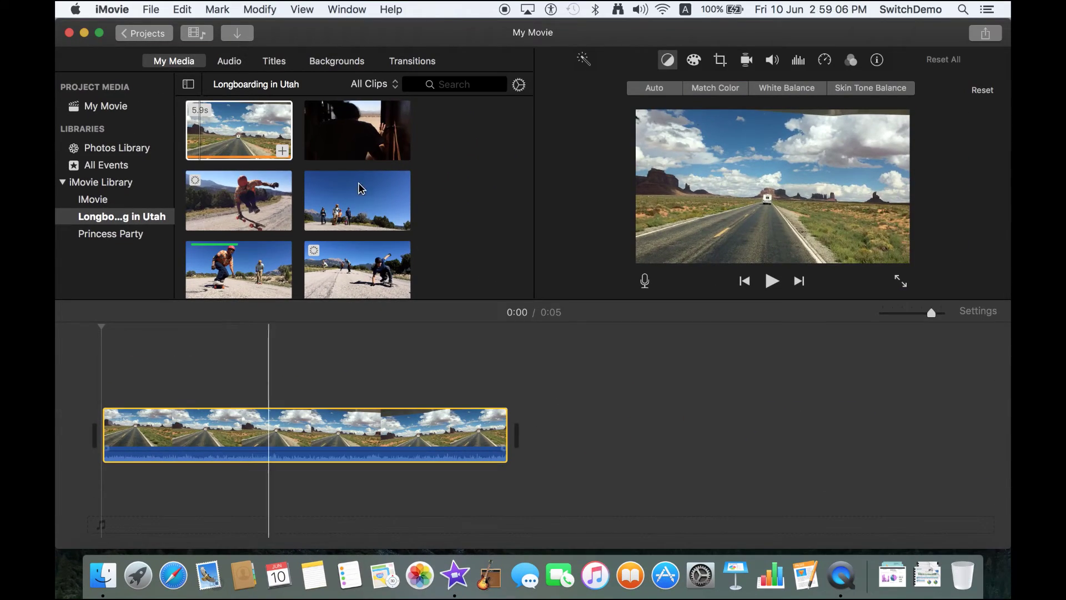
- Place the 4.5-second group clip after the road clip, then browse Photos Library years
left_click(337, 202)
mouse_move(410, 246)
left_mouse_down()
mouse_move(584, 427)
mouse_move(546, 439)
left_mouse_up()
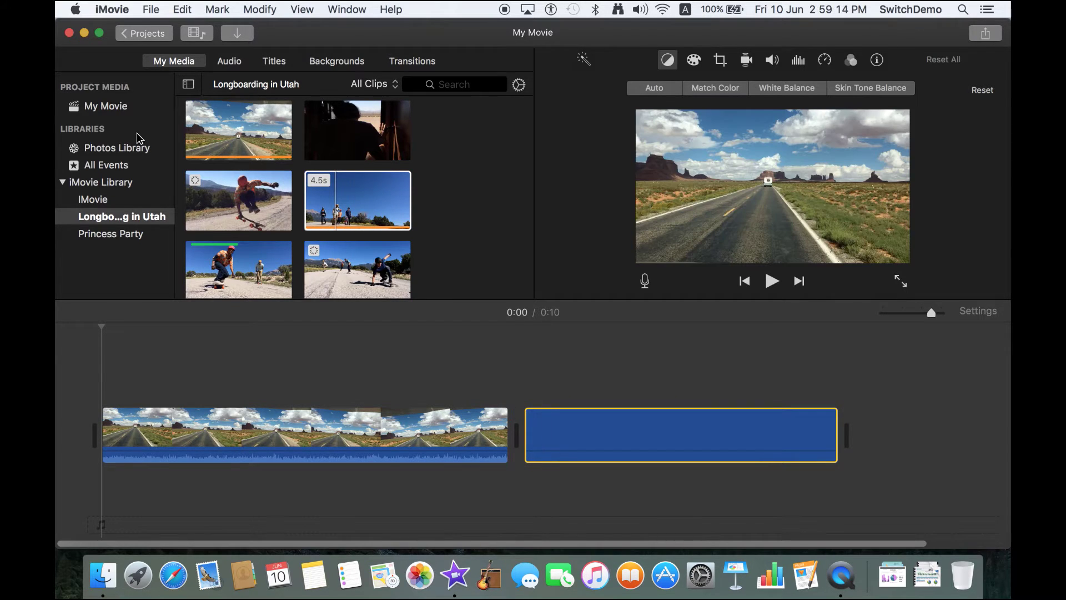
left_click(138, 148)
scroll(258, 166, "down", 2)
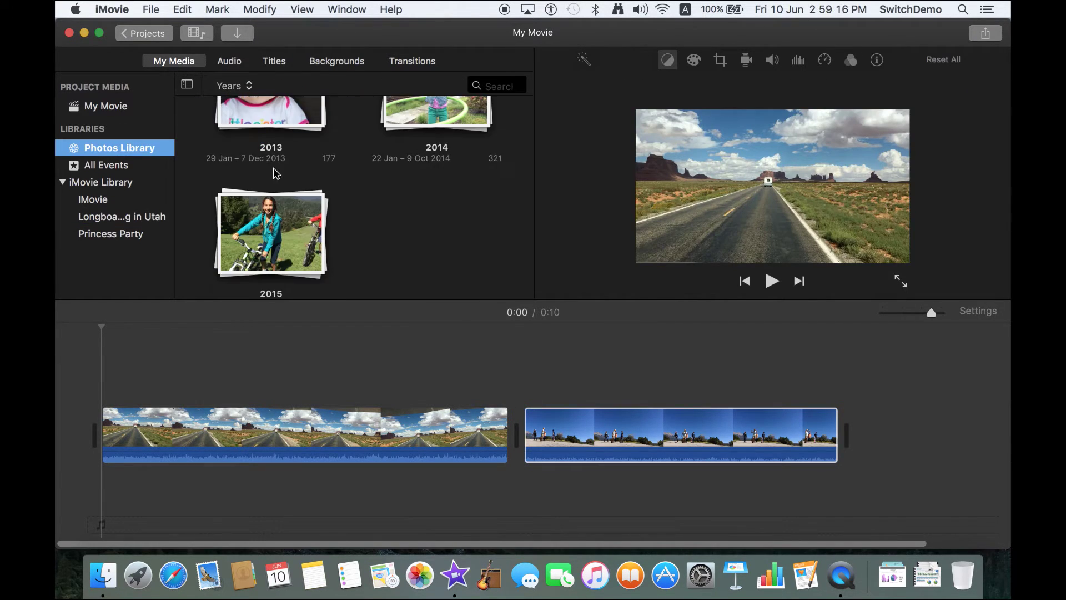
scroll(259, 167, "up", 2)
- Put the first baby photo from the 2013 collection at the movie's start
left_click(258, 163)
double_click(258, 163)
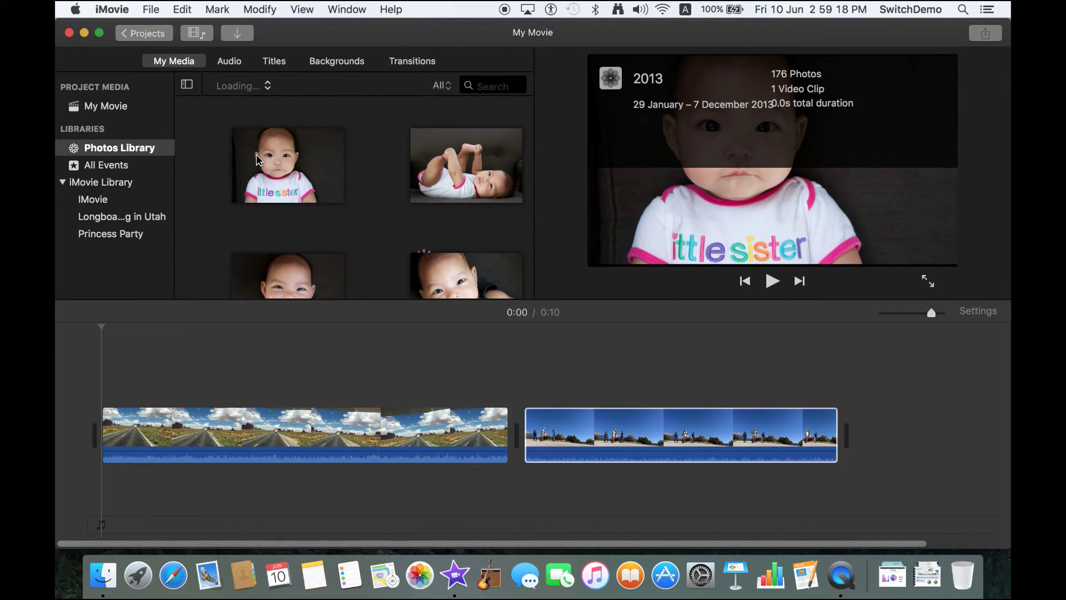
mouse_move(279, 175)
left_mouse_down()
mouse_move(238, 196)
mouse_move(107, 385)
left_mouse_up()
left_click_drag(98, 426, 99, 433)
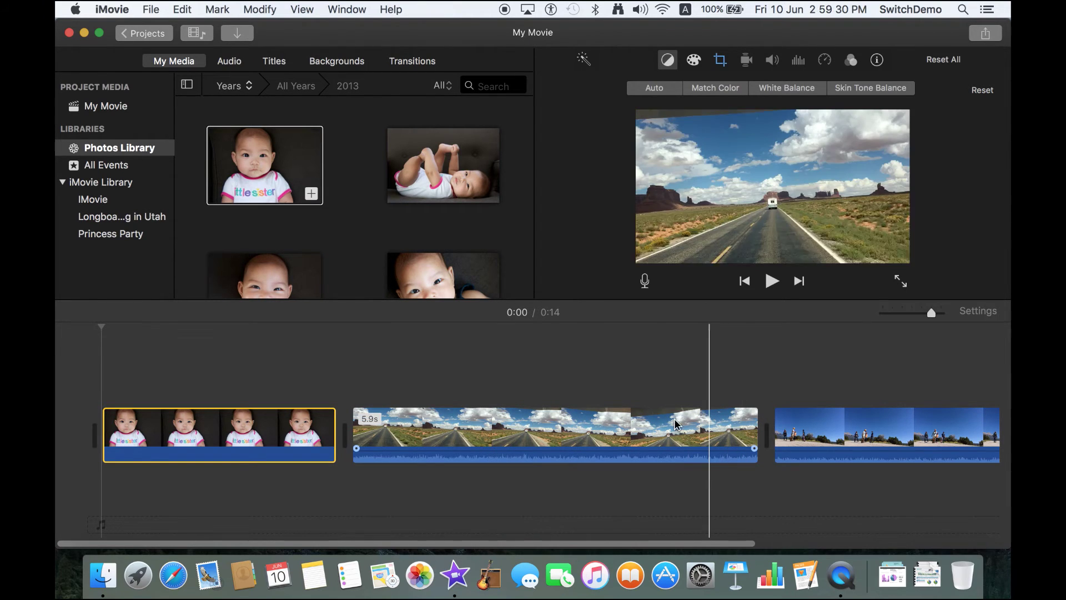
- Look through Titles and Backgrounds, then return to My Media
left_click(284, 66)
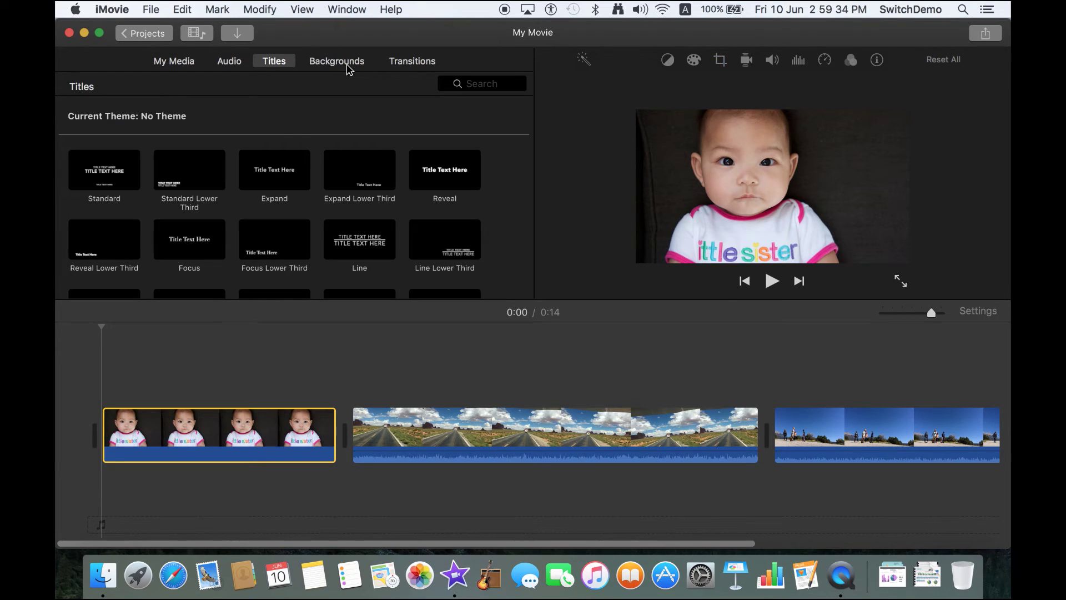
left_click(348, 69)
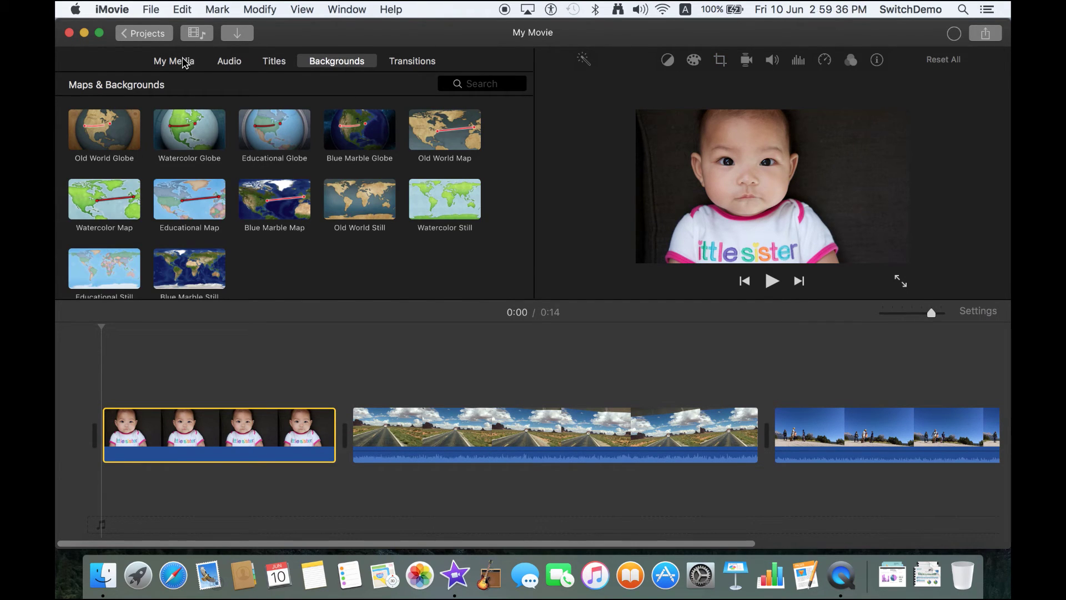
left_click(184, 63)
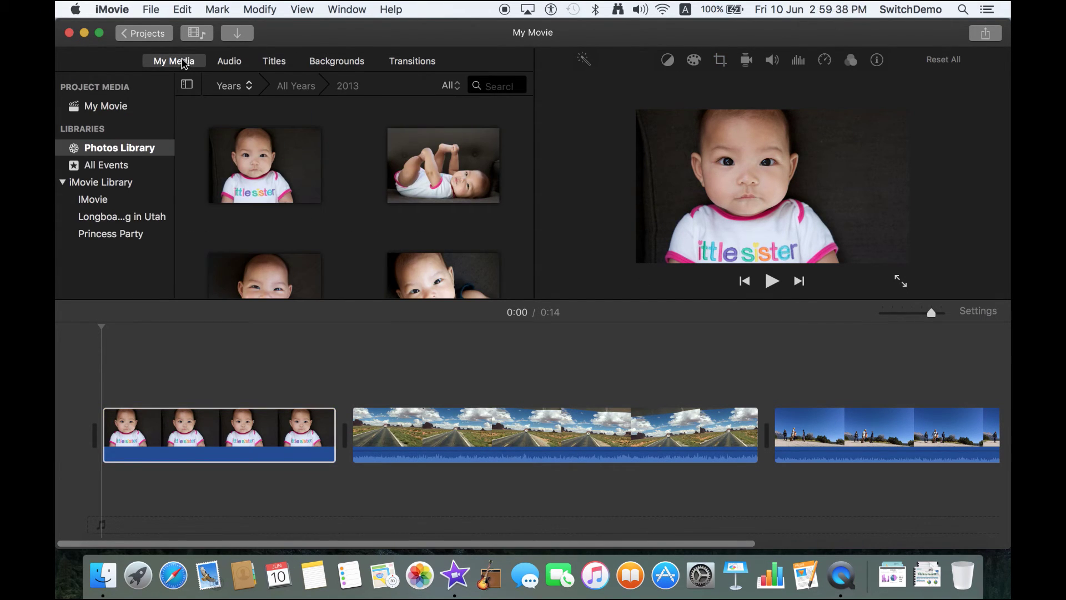